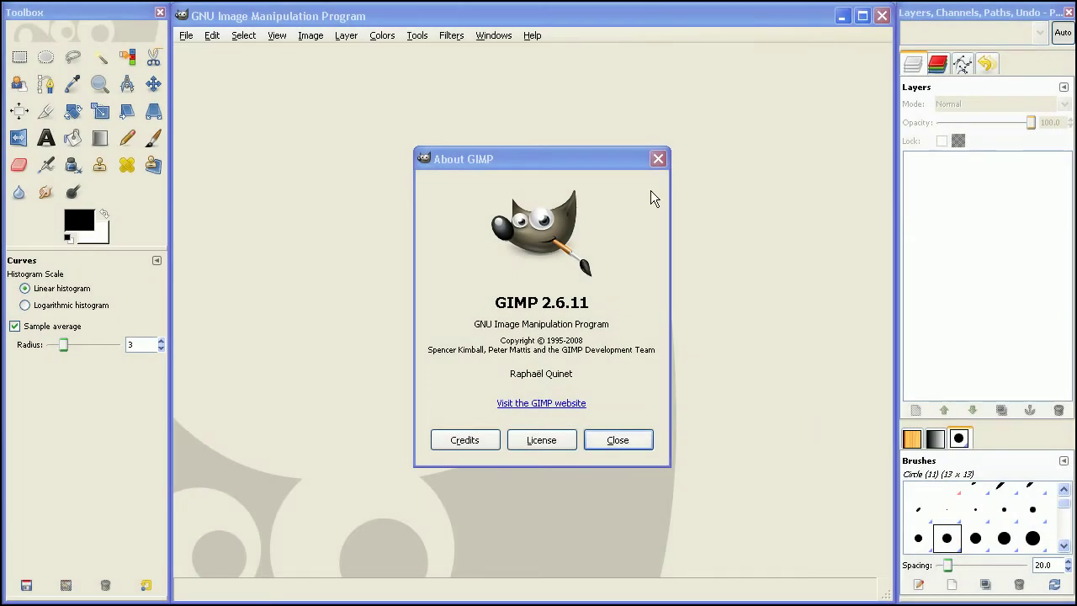
- Dismiss the About GIMP box and drag painting_b.png from the mypaint folder into GIMP
{"action": "left_click", "coordinate": [620, 168]}
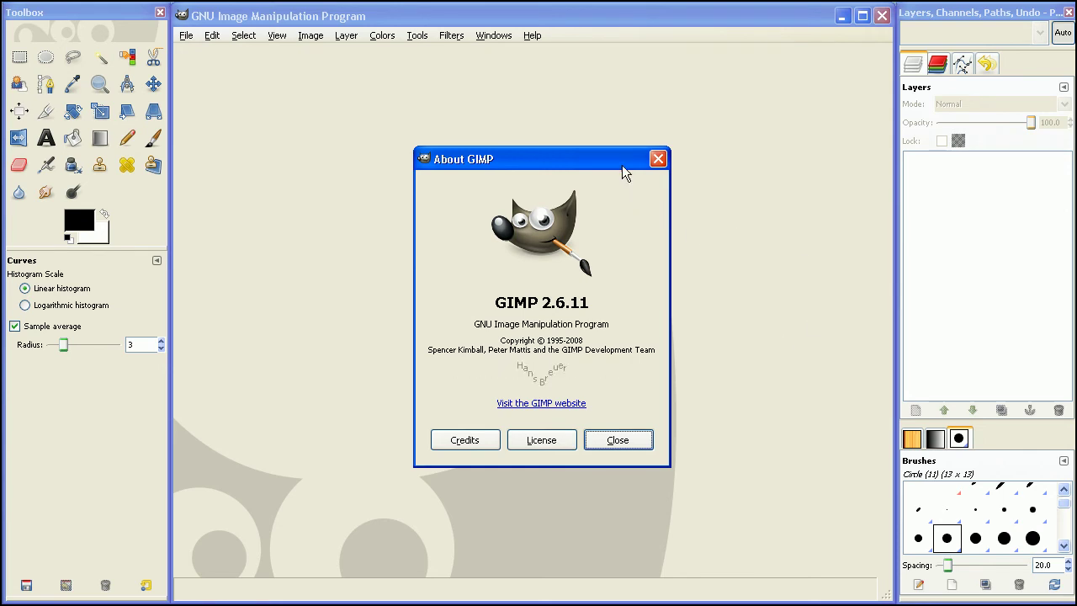
{"action": "left_click", "coordinate": [661, 165]}
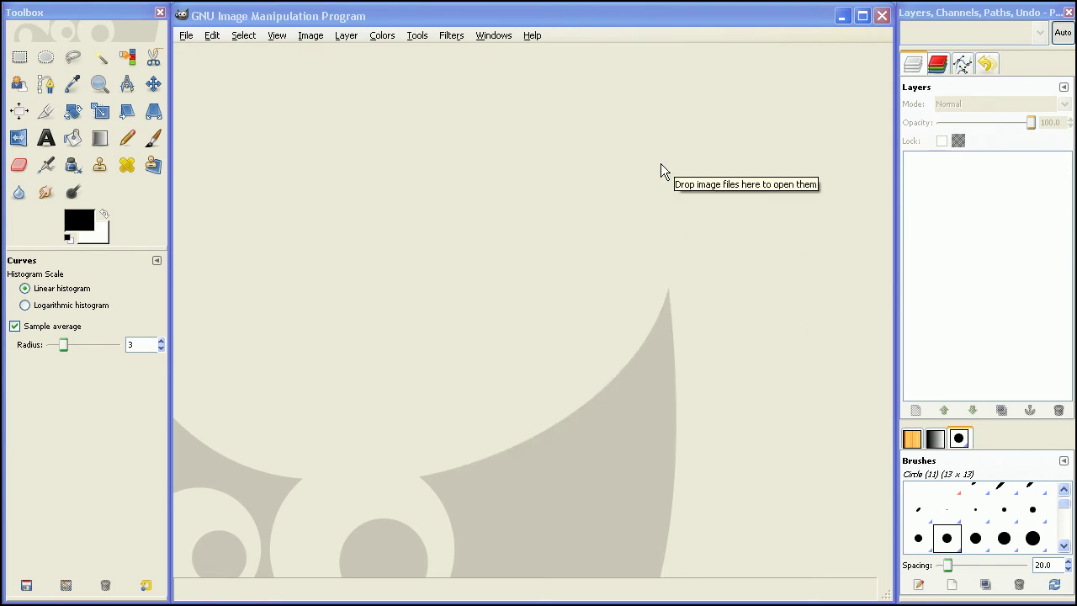
{"action": "key", "text": "alt+Tab"}
{"action": "key", "text": "alt+Tab"}
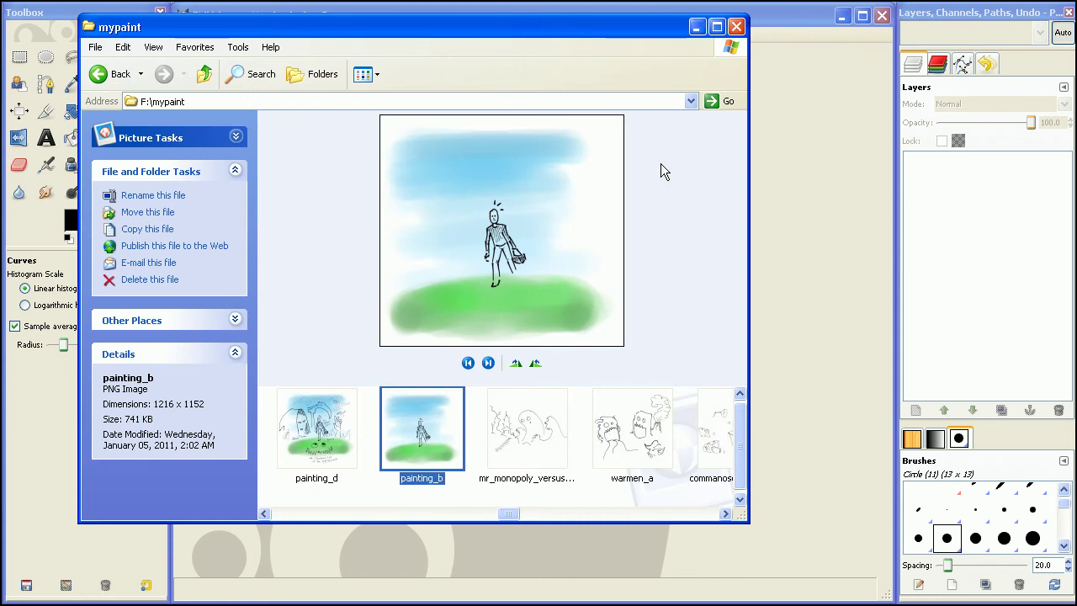
{"action": "mouse_move", "coordinate": [430, 431]}
{"action": "left_mouse_down"}
{"action": "mouse_move", "coordinate": [685, 394]}
{"action": "mouse_move", "coordinate": [800, 358]}
{"action": "left_mouse_up"}
{"action": "left_click", "coordinate": [698, 26]}
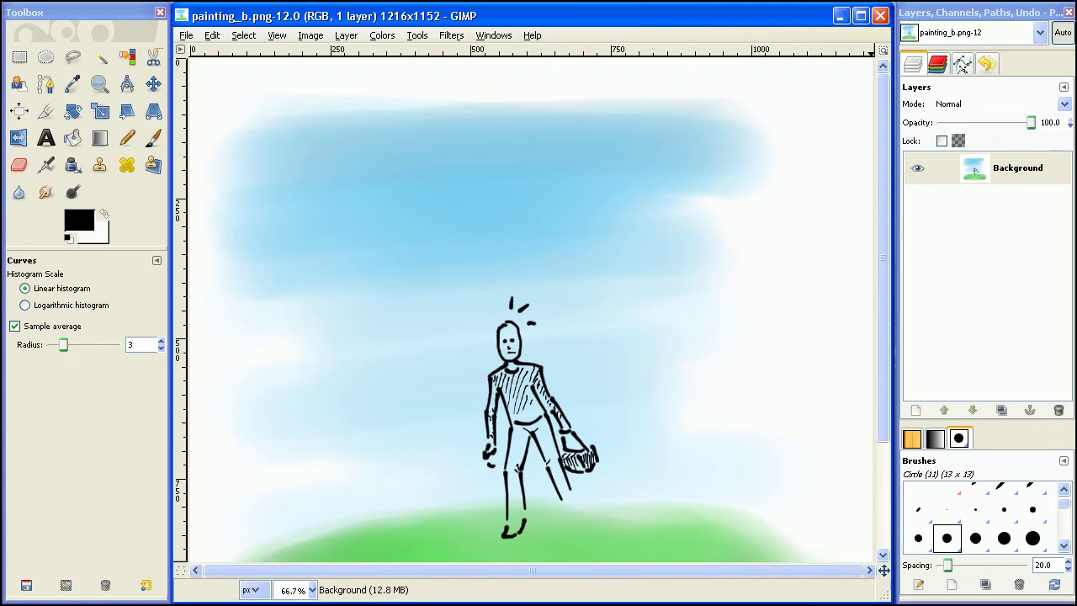
- Zoom out to 50% to show the whole painting, then bring up the File menu
{"action": "key", "text": "minus"}
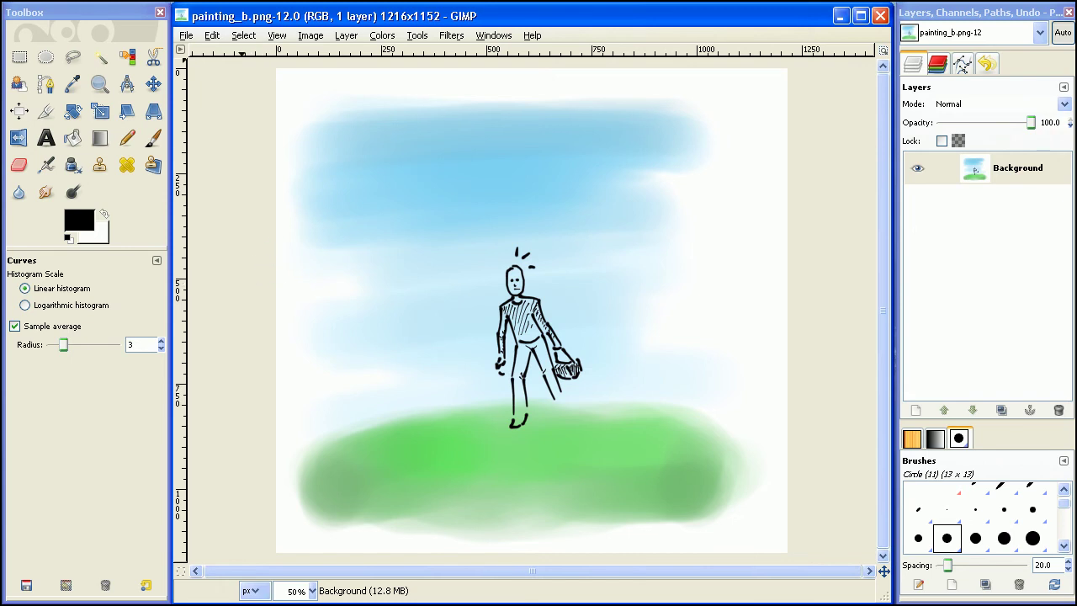
{"action": "left_click", "coordinate": [190, 36]}
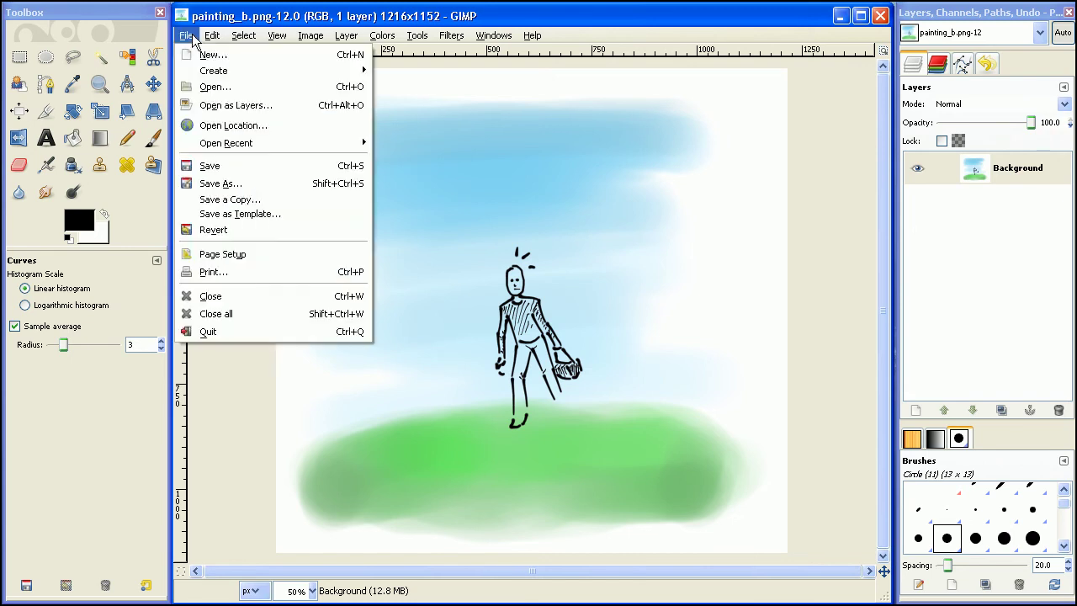
- In Save As, change the file name's extension from png to jpg
{"action": "left_click", "coordinate": [224, 183]}
{"action": "left_click", "coordinate": [234, 123]}
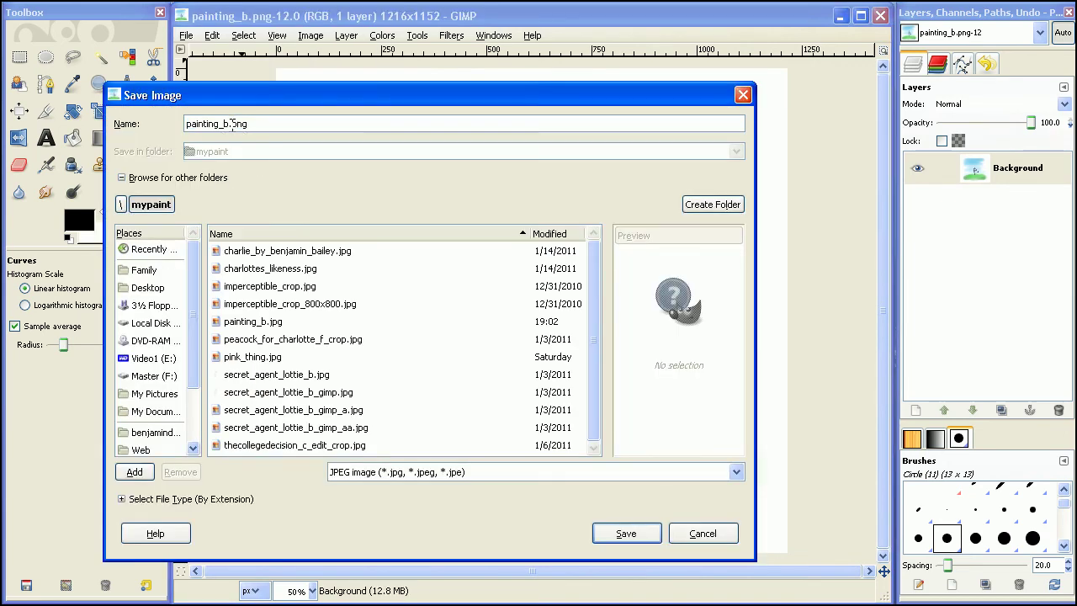
{"action": "left_click", "coordinate": [736, 472]}
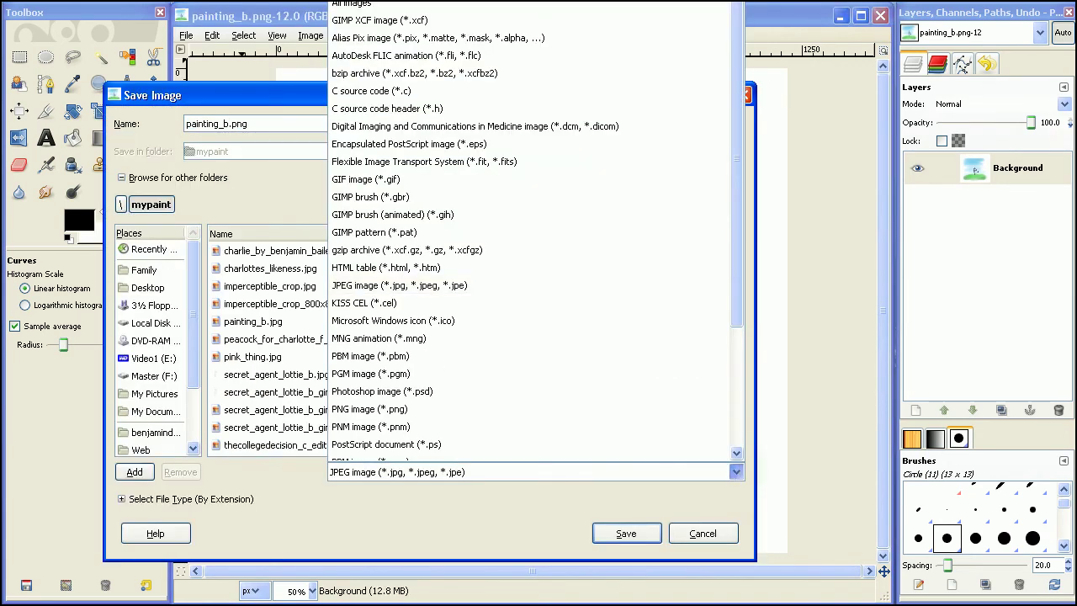
{"action": "left_click", "coordinate": [362, 5]}
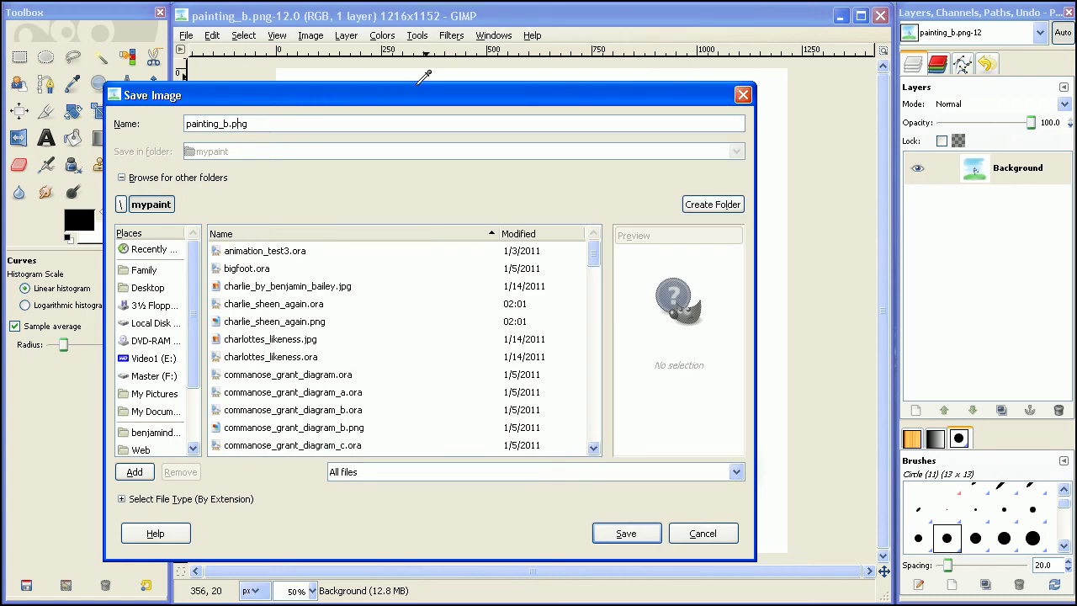
{"action": "left_click_drag", "start_coordinate": [233, 124], "coordinate": [293, 124]}
{"action": "type", "text": "jpg"}
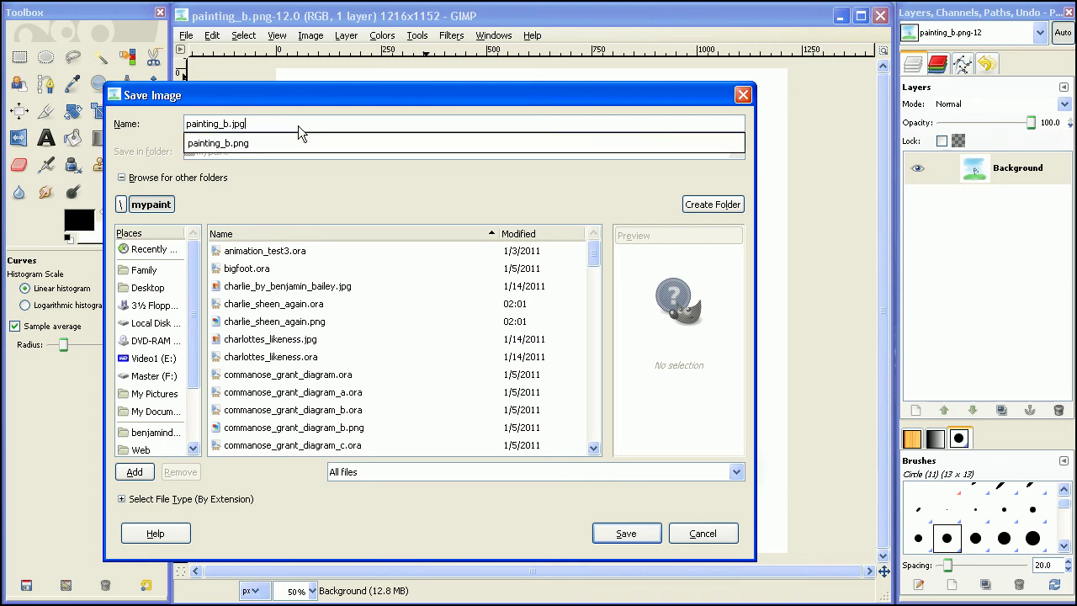
{"action": "left_click", "coordinate": [305, 104]}
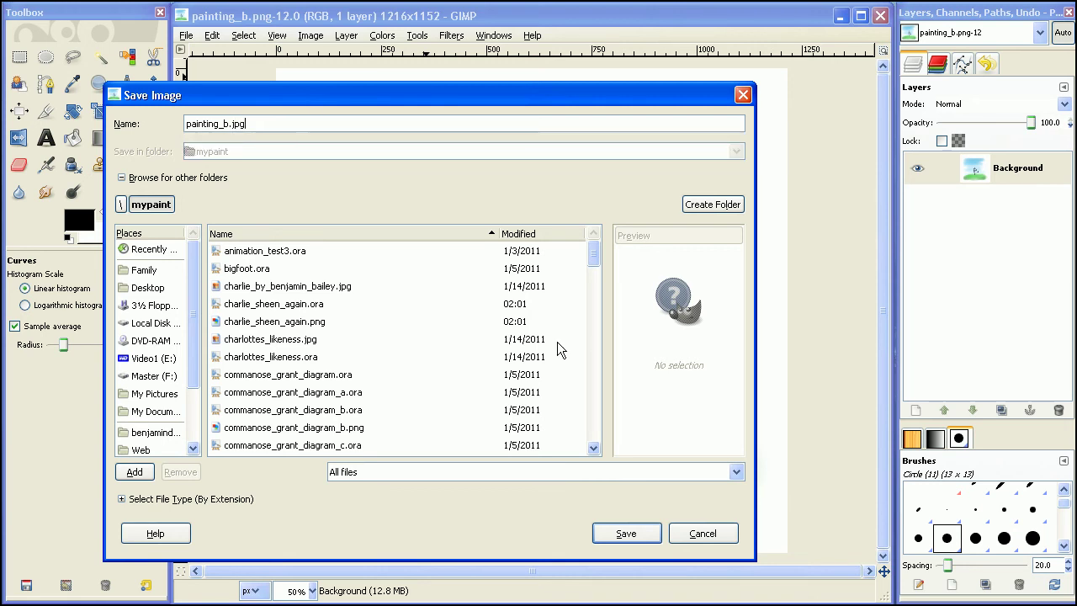
- Choose JPEG image as the file type and save as painting_b.jpg
{"action": "left_click", "coordinate": [736, 472]}
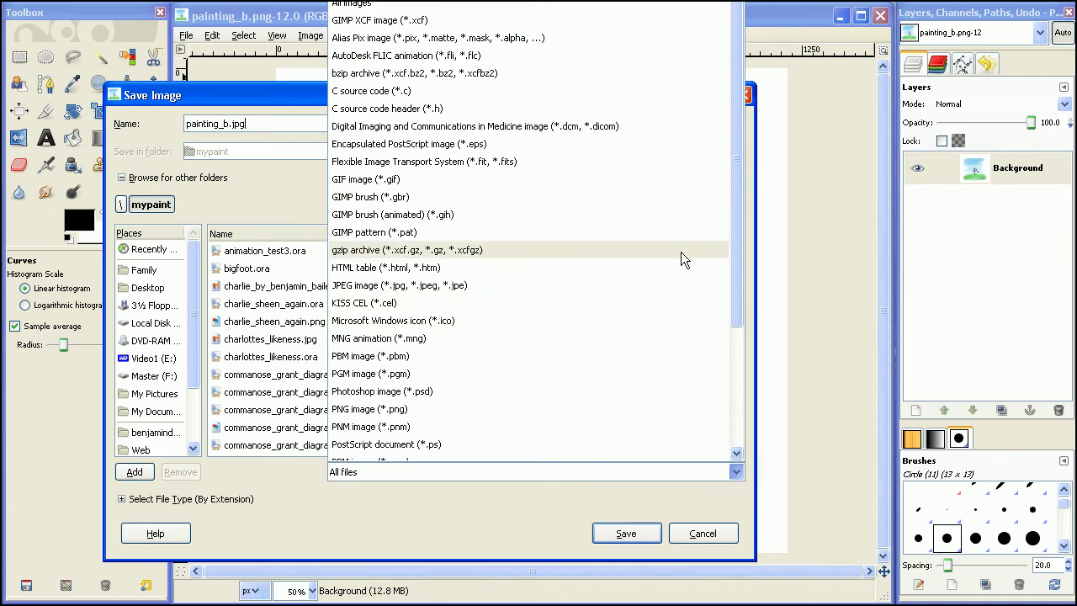
{"action": "left_click_drag", "start_coordinate": [731, 146], "coordinate": [736, 261]}
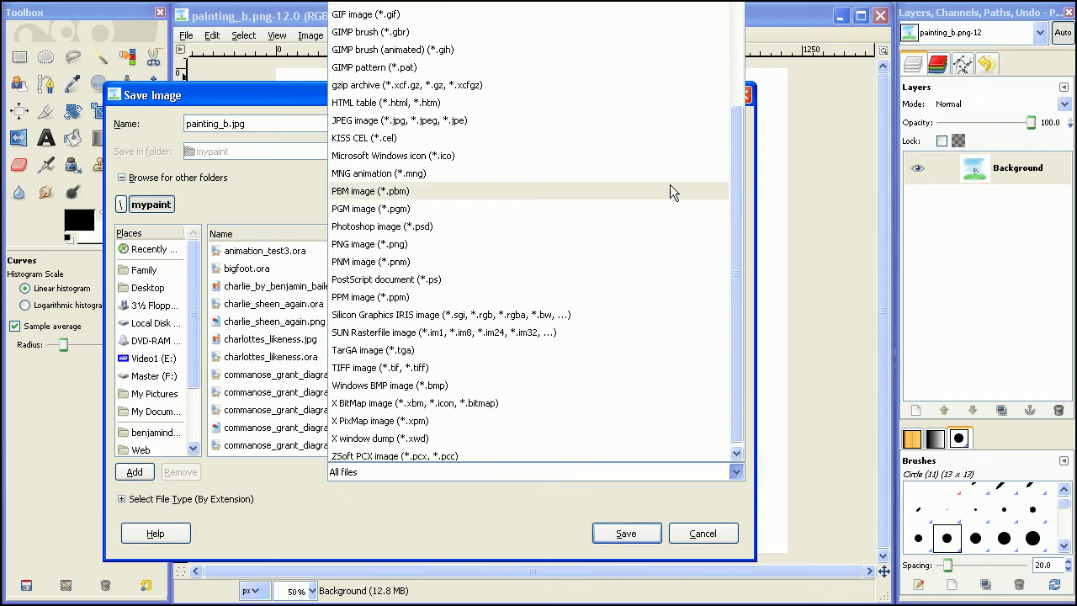
{"action": "left_click", "coordinate": [540, 120]}
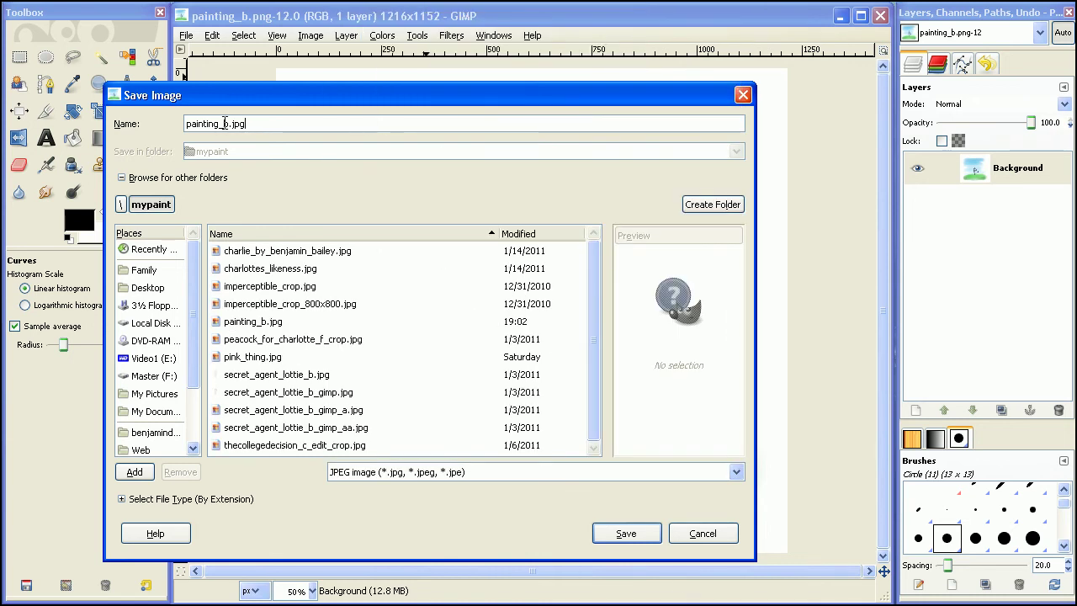
{"action": "left_click", "coordinate": [626, 533]}
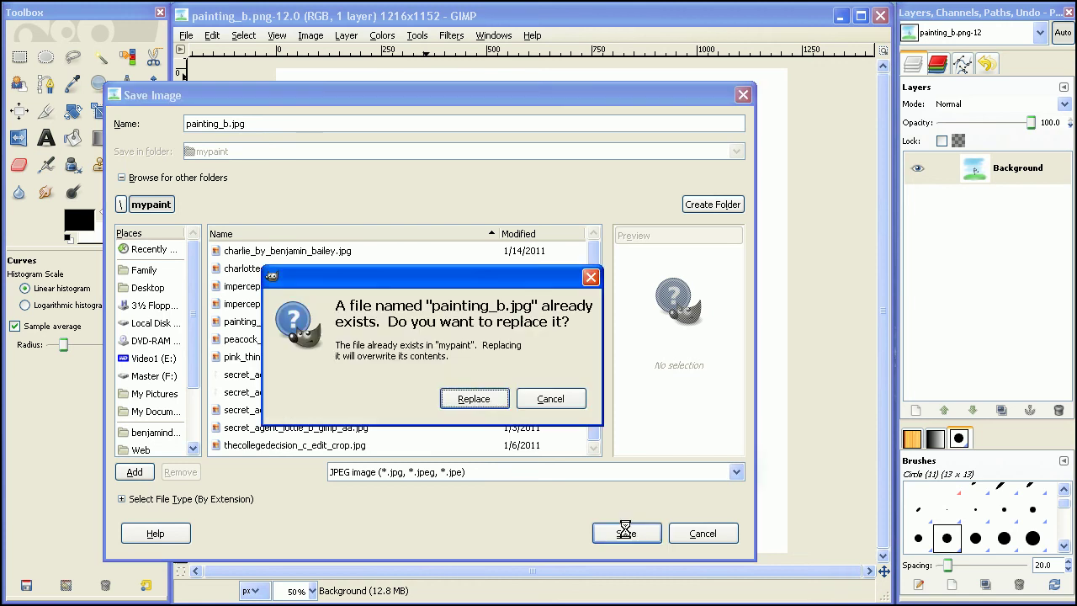
- Replace the existing painting_b.jpg and export it at JPEG quality 85
{"action": "left_click", "coordinate": [473, 400]}
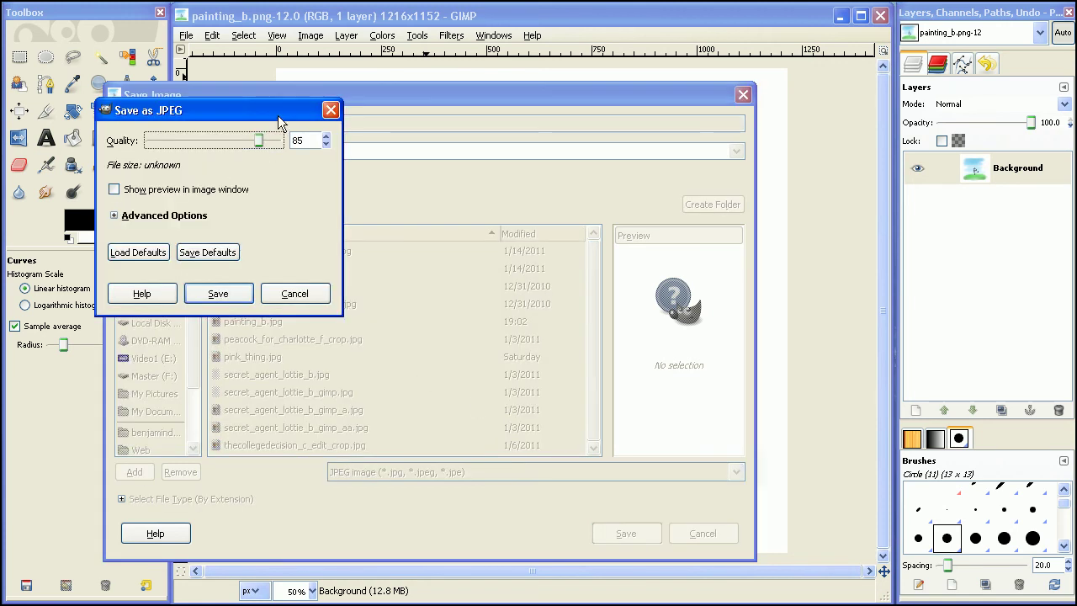
{"action": "left_click_drag", "start_coordinate": [278, 114], "coordinate": [248, 139]}
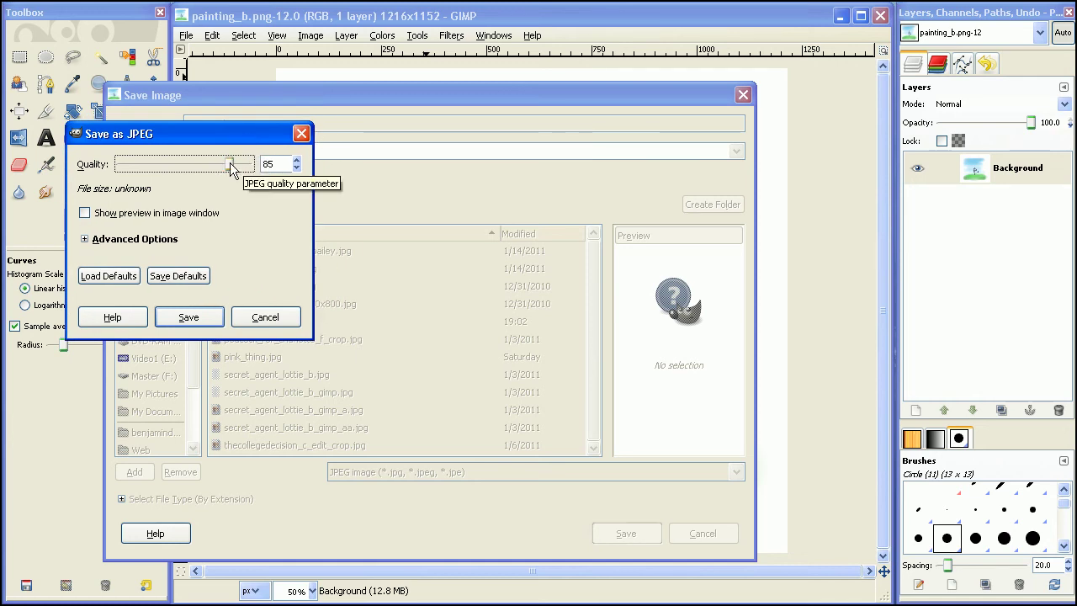
{"action": "mouse_move", "coordinate": [230, 162]}
{"action": "left_mouse_down"}
{"action": "mouse_move", "coordinate": [253, 166]}
{"action": "mouse_move", "coordinate": [118, 160]}
{"action": "mouse_move", "coordinate": [228, 166]}
{"action": "left_mouse_up"}
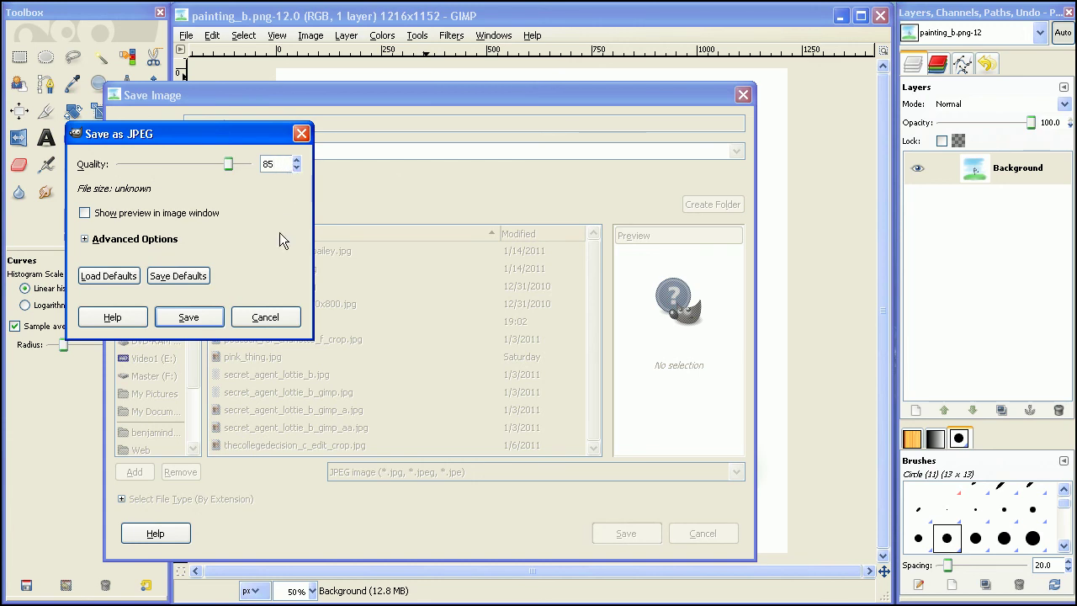
{"action": "mouse_move", "coordinate": [229, 164]}
{"action": "left_mouse_down"}
{"action": "mouse_move", "coordinate": [249, 162]}
{"action": "mouse_move", "coordinate": [244, 171]}
{"action": "left_mouse_up"}
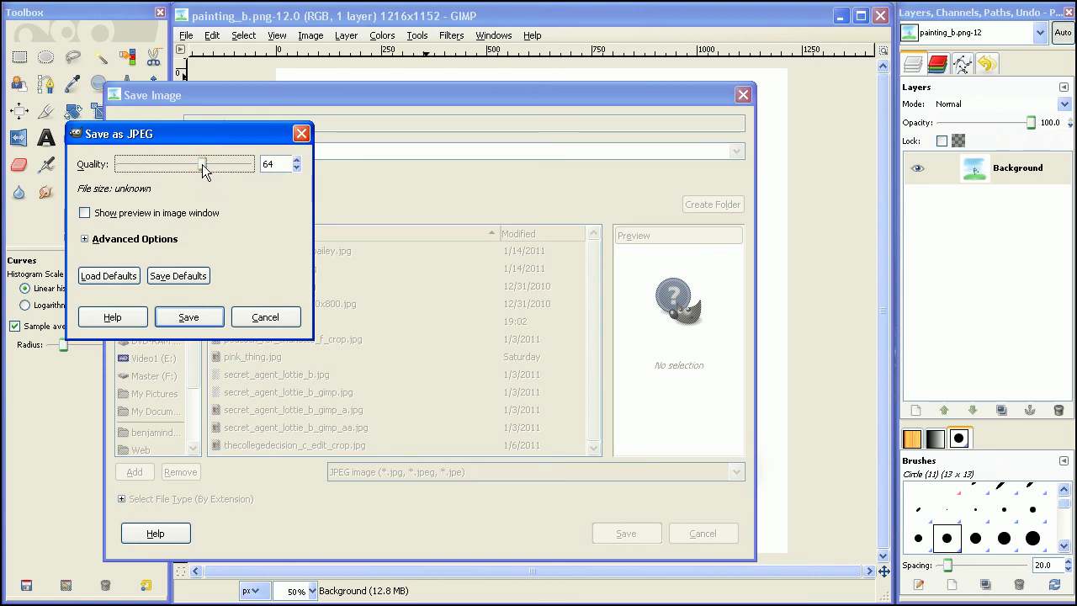
{"action": "left_click_drag", "start_coordinate": [202, 164], "coordinate": [231, 166]}
{"action": "left_click", "coordinate": [286, 161]}
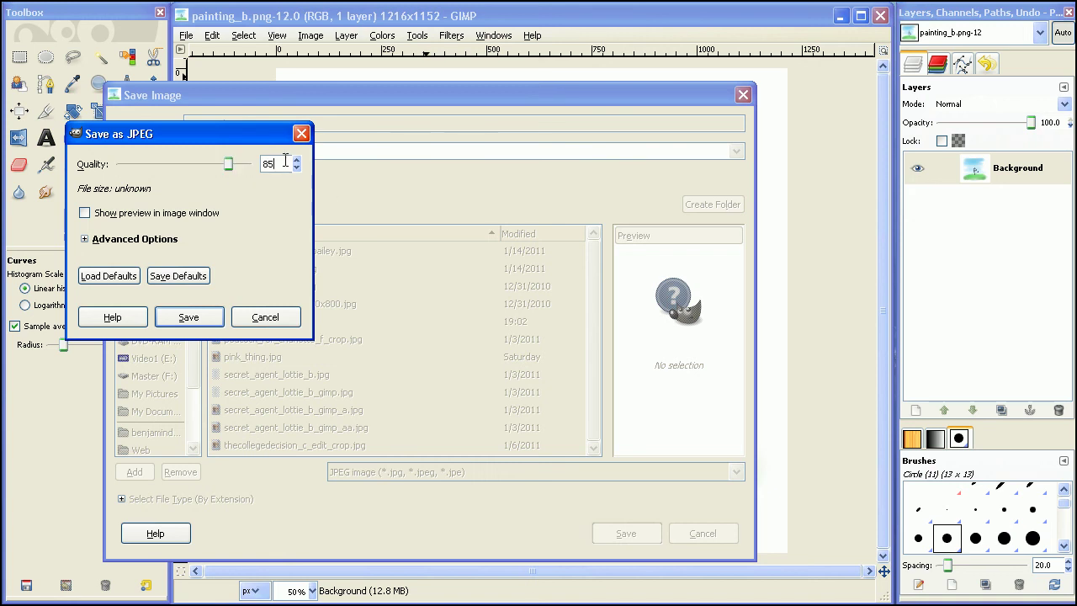
{"action": "left_click", "coordinate": [210, 320]}
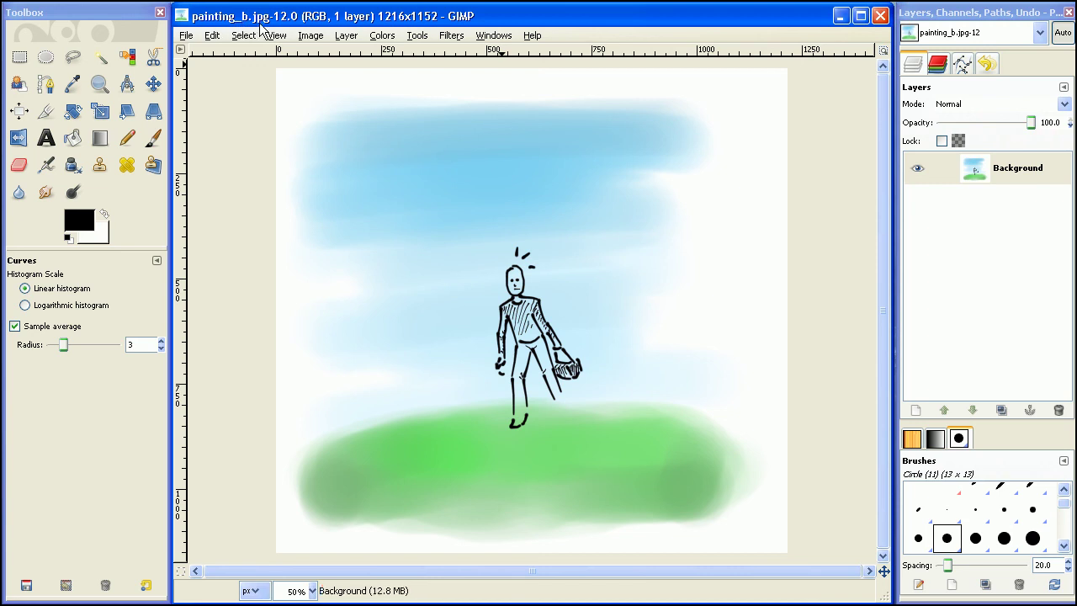
{"action": "key", "text": "alt+space"}
- Open the mypaint folder in Explorer and preview the saved painting_b JPEG
{"action": "type", "text": "mypaint"}
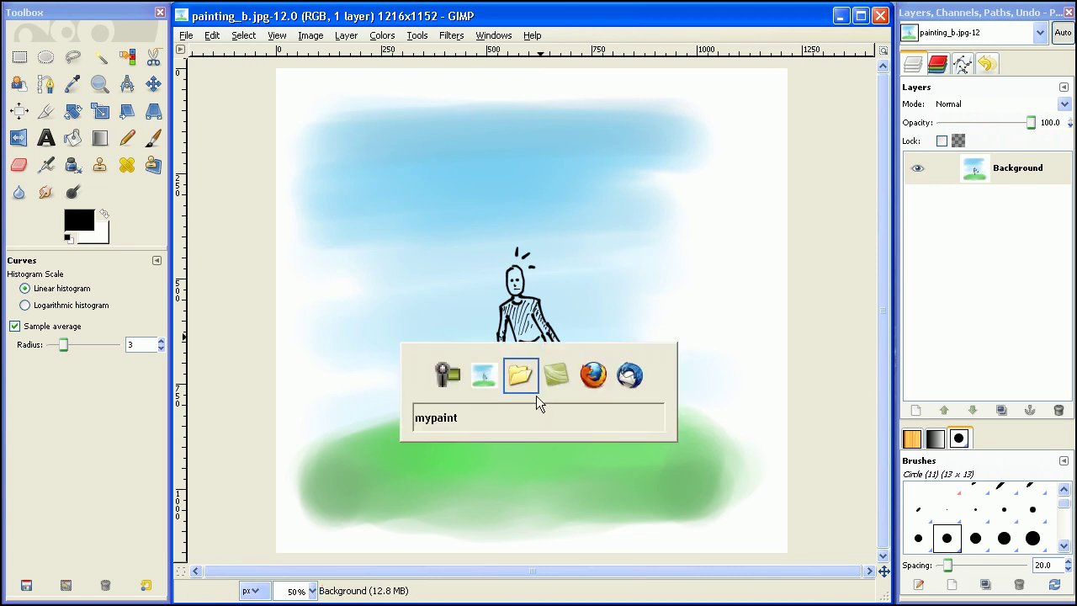
{"action": "left_click", "coordinate": [536, 397]}
{"action": "left_click_drag", "start_coordinate": [514, 514], "coordinate": [711, 514]}
{"action": "double_click", "coordinate": [687, 445]}
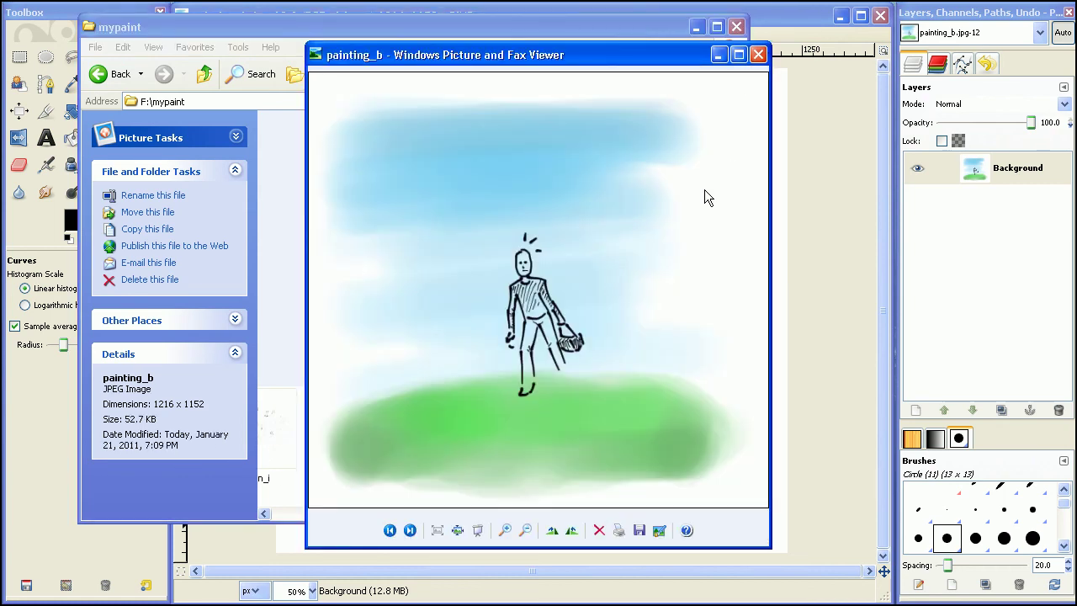
- Close the preview and check painting_b's file actions in the mypaint folder
{"action": "left_click", "coordinate": [757, 55]}
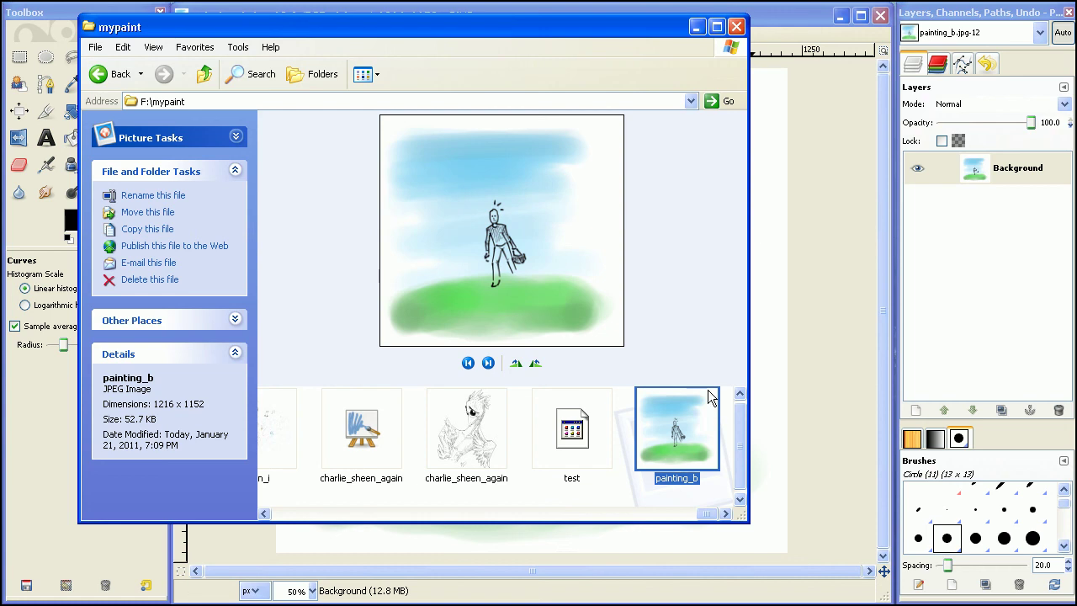
{"action": "right_click", "coordinate": [697, 414]}
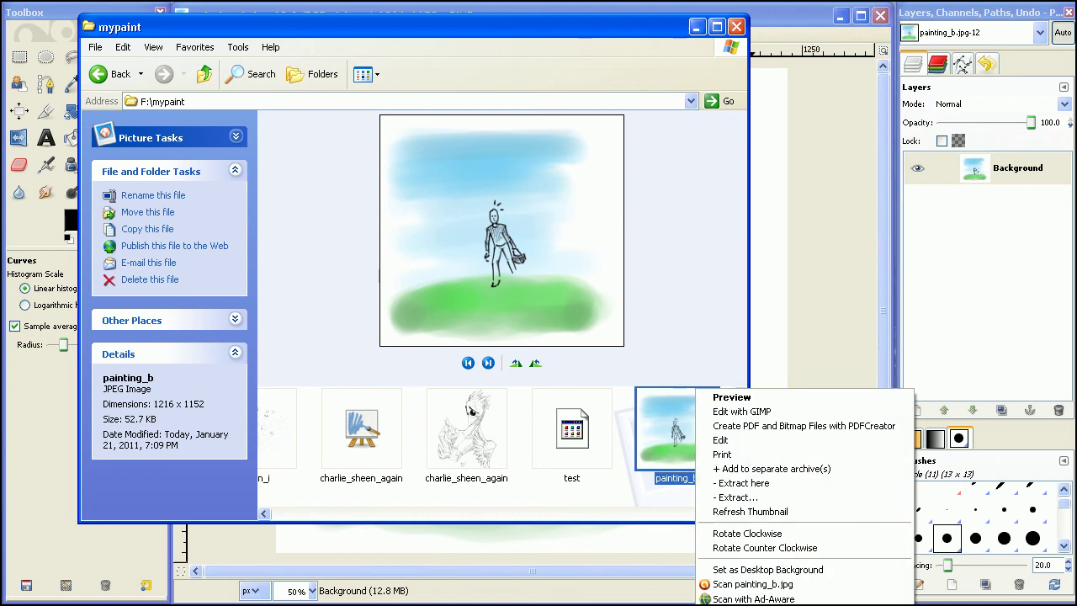
{"action": "left_click", "coordinate": [692, 132]}
{"action": "left_click_drag", "start_coordinate": [700, 28], "coordinate": [711, 35]}
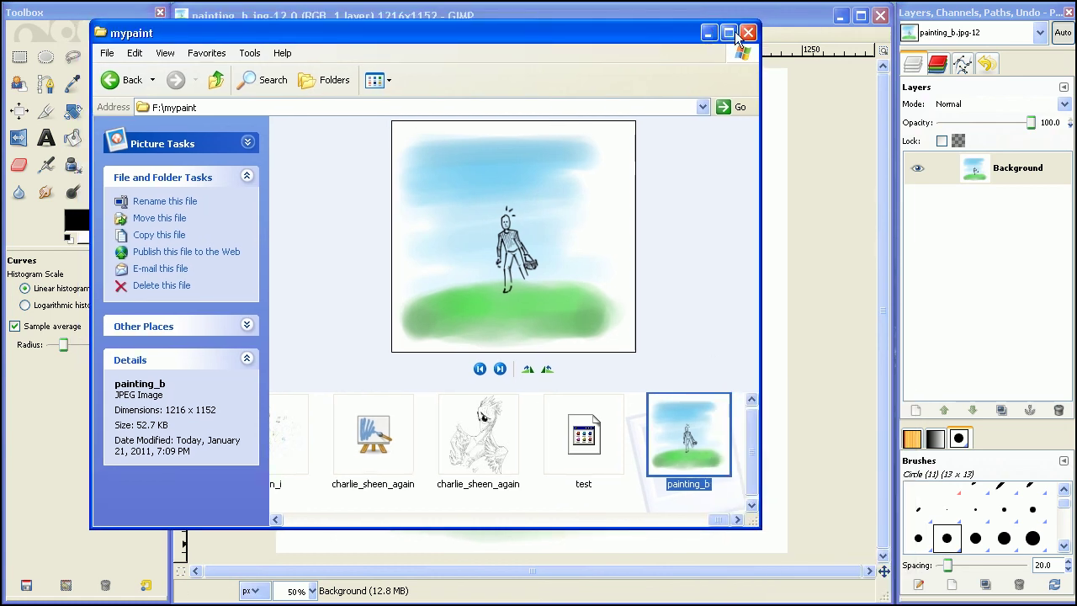
{"action": "left_click", "coordinate": [746, 34]}
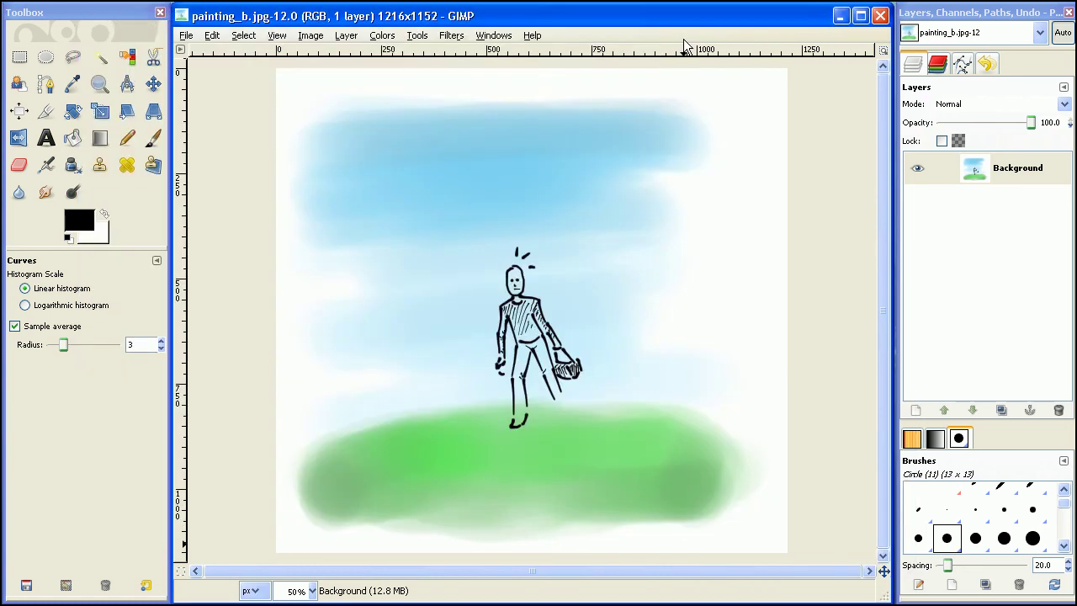